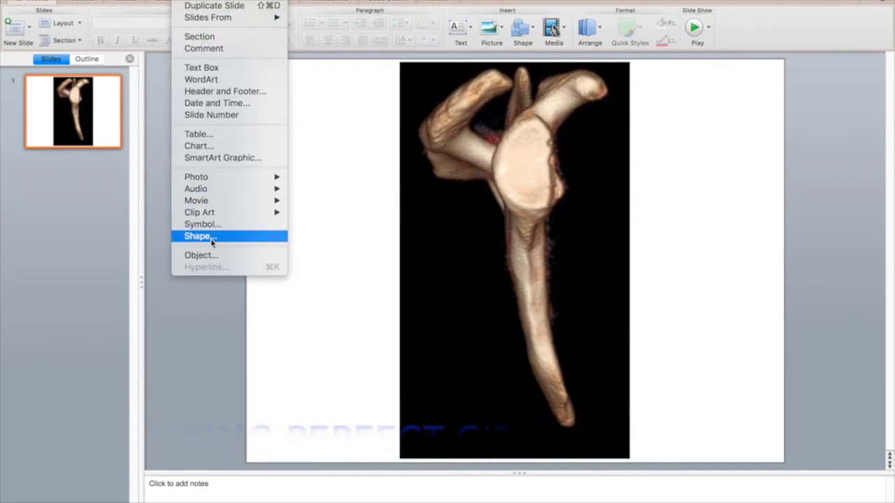
Draw a 1.38-inch circle-with-cross shape over the glenoid on the shoulder CT slide.
left_click(210, 238)
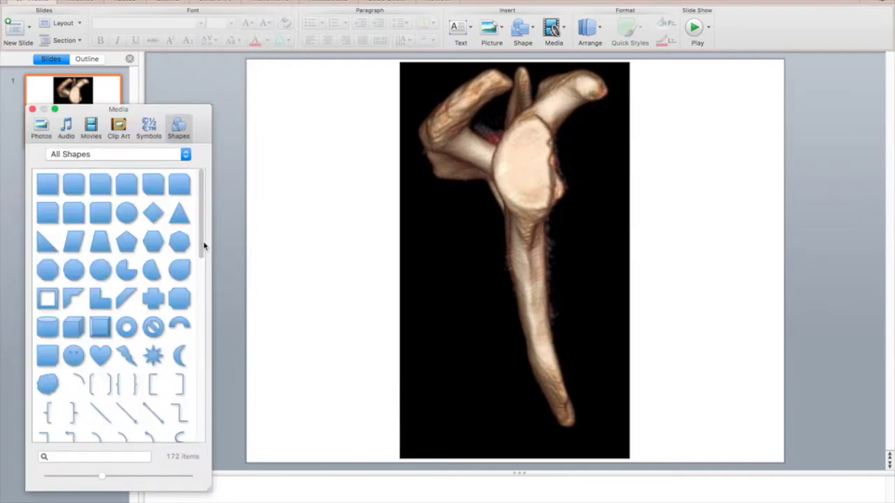
left_click_drag(202, 246, 202, 384)
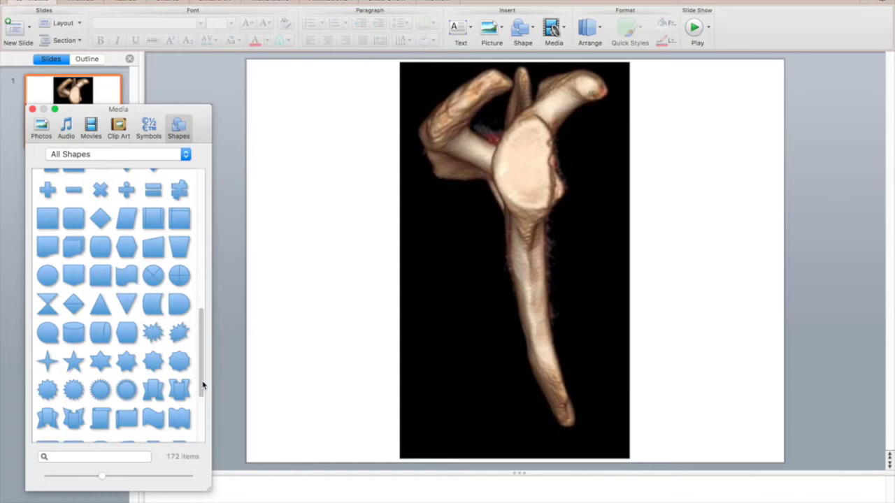
left_click(180, 278)
left_click_drag(497, 147, 571, 222)
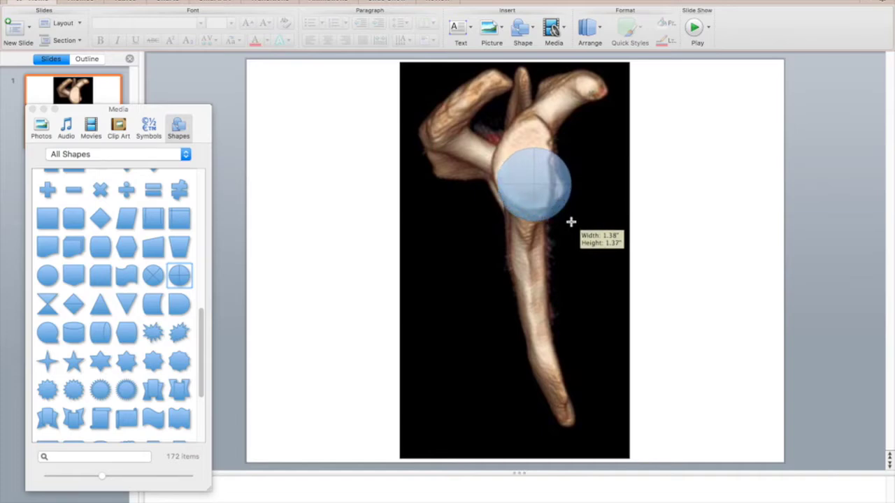
left_click_drag(571, 222, 571, 223)
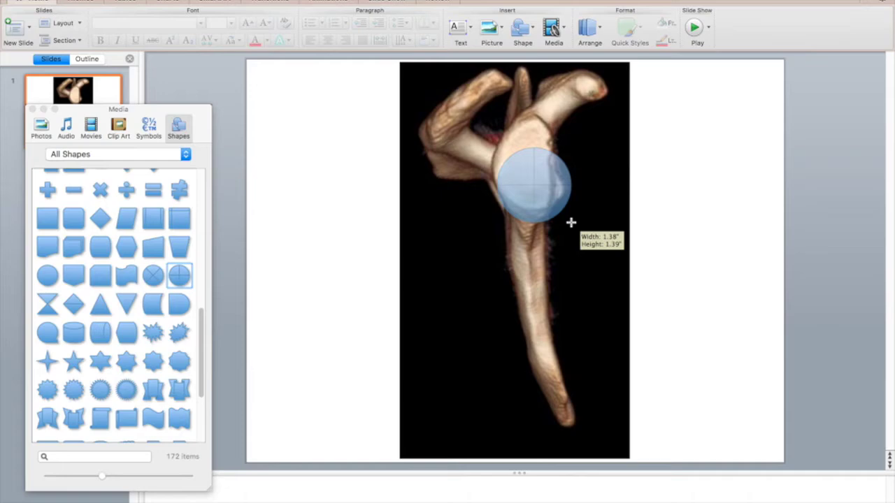
left_click_drag(571, 222, 572, 222)
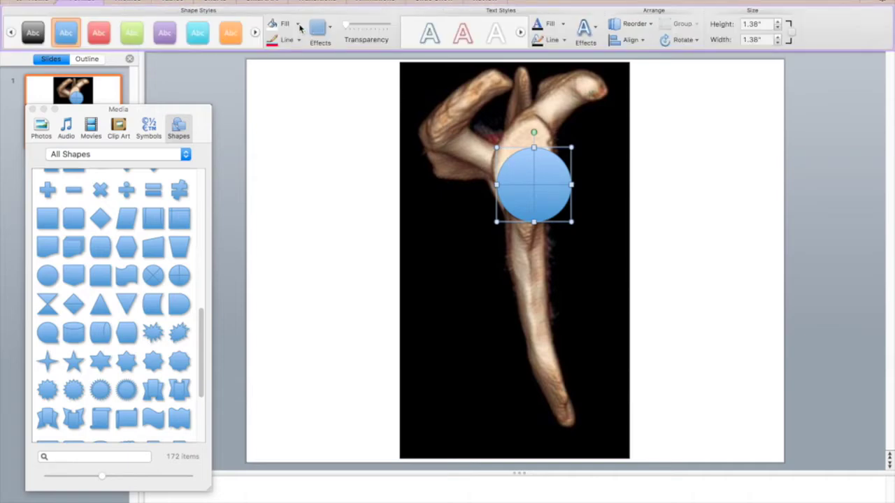
Give the circle no fill and a red outline.
left_click(299, 24)
left_click(305, 42)
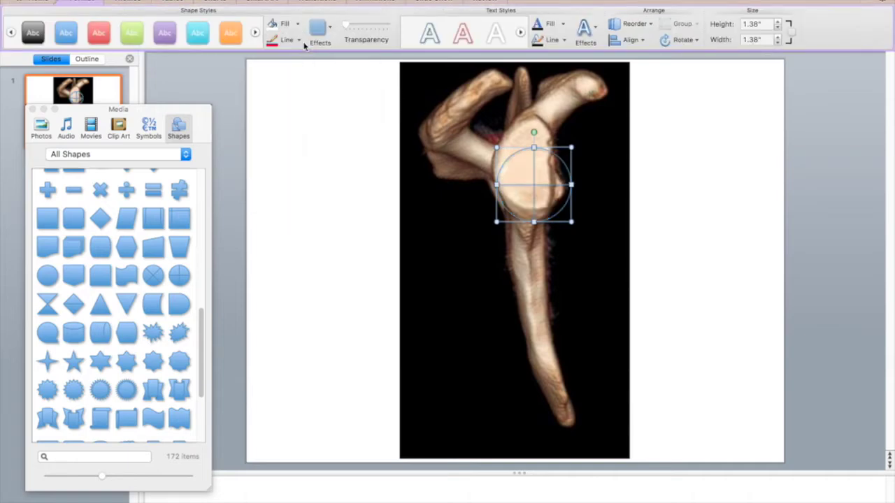
left_click(299, 39)
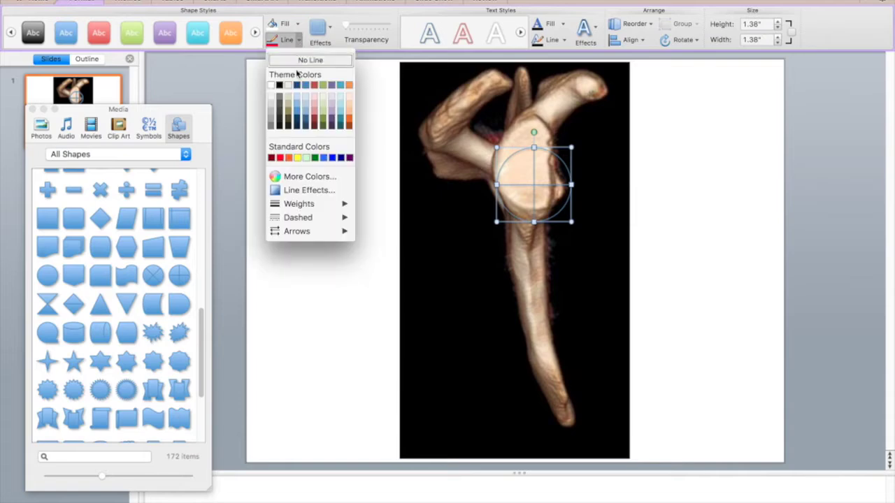
left_click(281, 158)
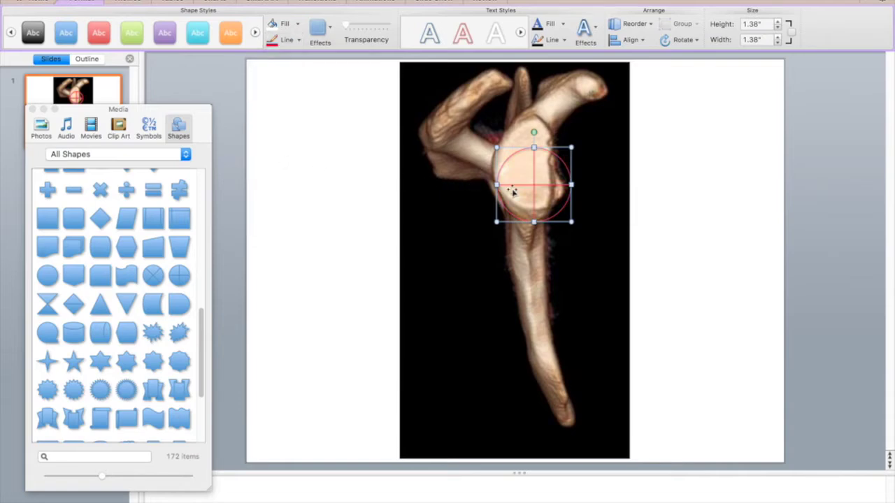
Move the red circle up to fit the glenoid face, then bring up the saving options.
left_click(535, 183)
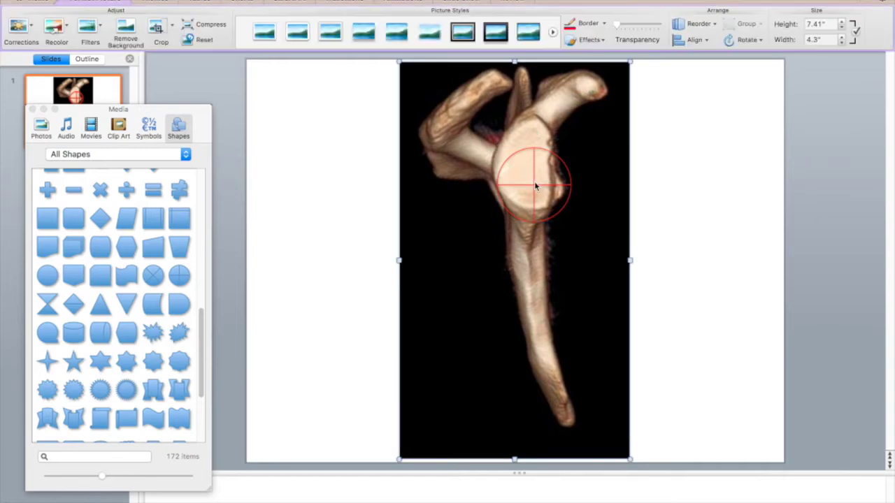
left_click(534, 183)
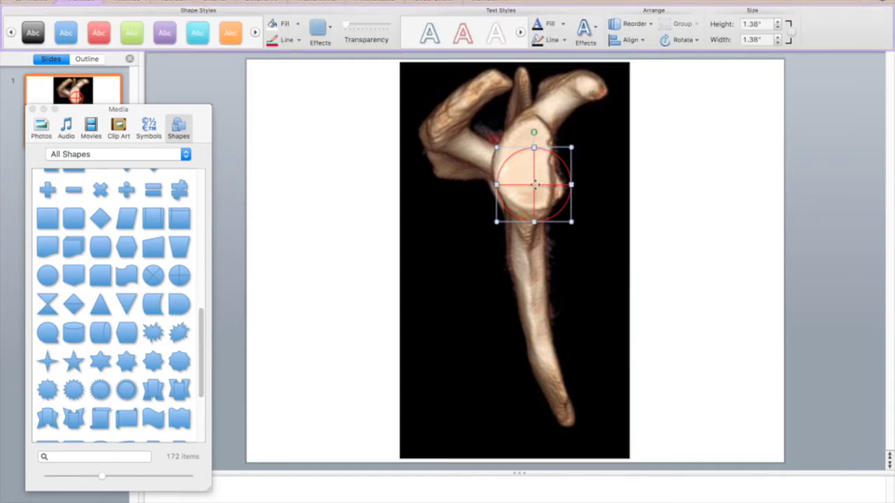
left_click_drag(536, 184, 532, 172)
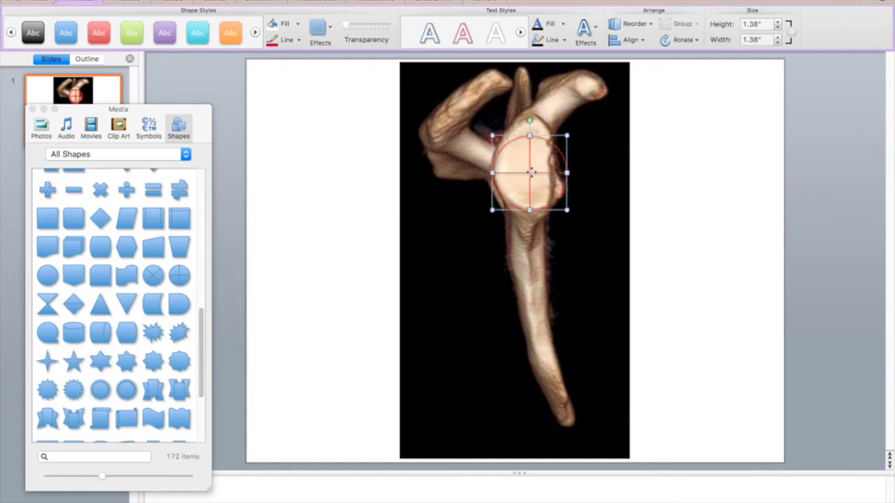
left_click(467, 170)
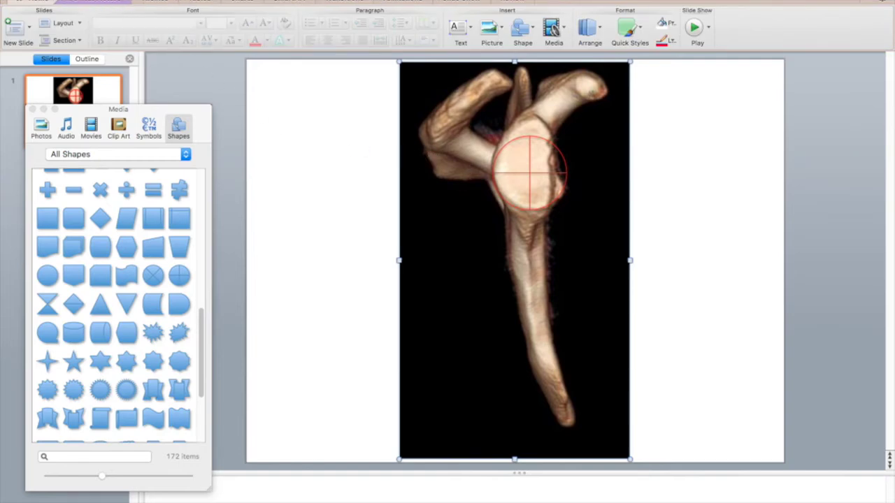
left_click(104, 0)
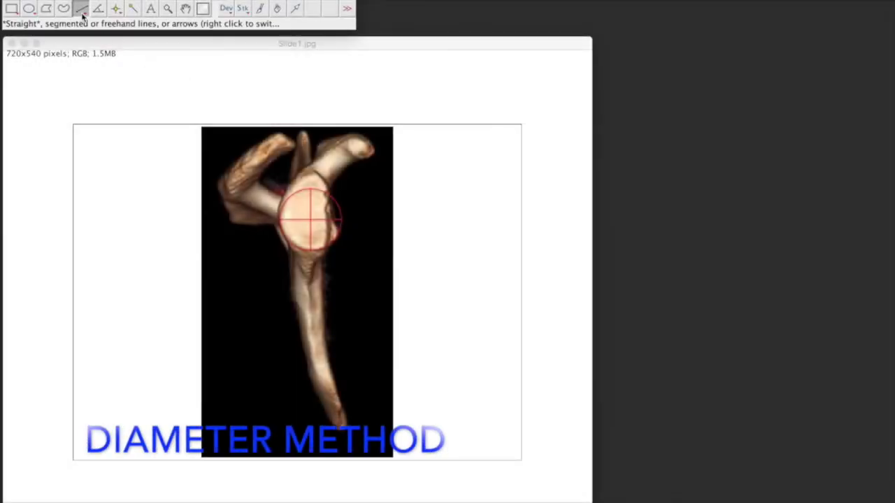
Draw a straight line across the red circle's diameter and measure it (length 98).
left_click(81, 13)
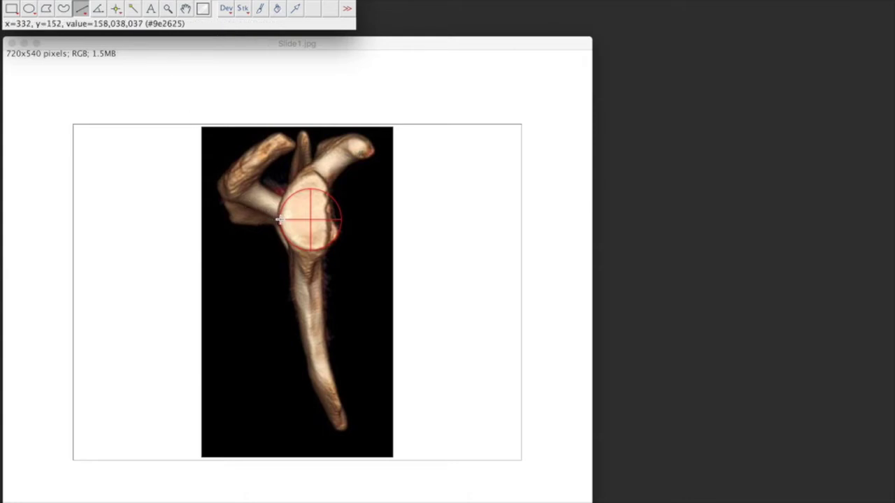
left_click_drag(280, 220, 341, 222)
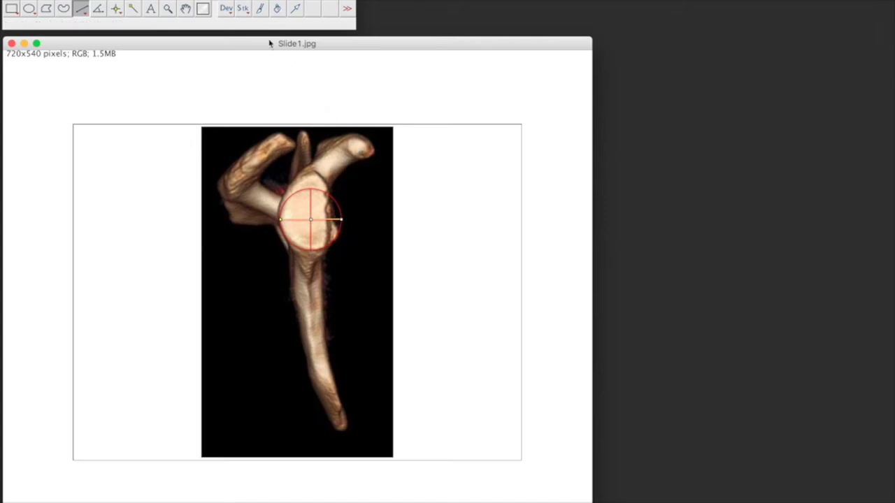
left_click(222, 0)
key("super+m")
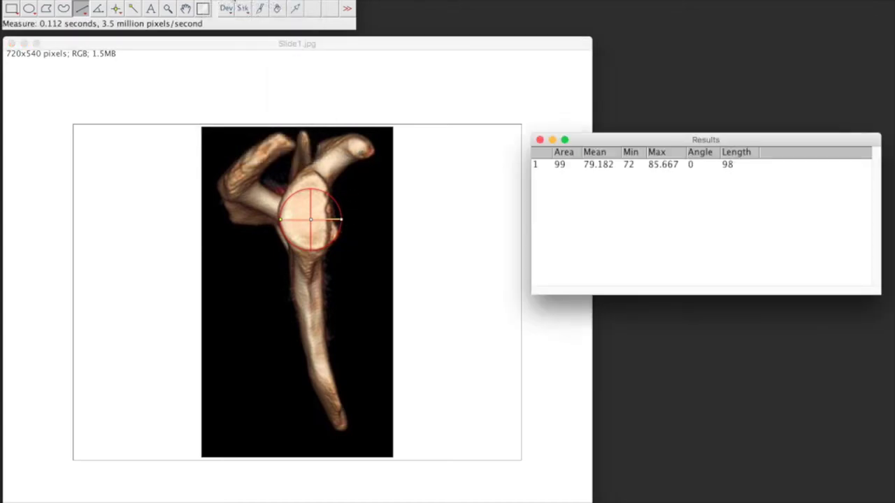
Shorten the line to span the glenoid defect and measure it, recording length 24.
left_click(282, 223)
left_click_drag(282, 223, 327, 221)
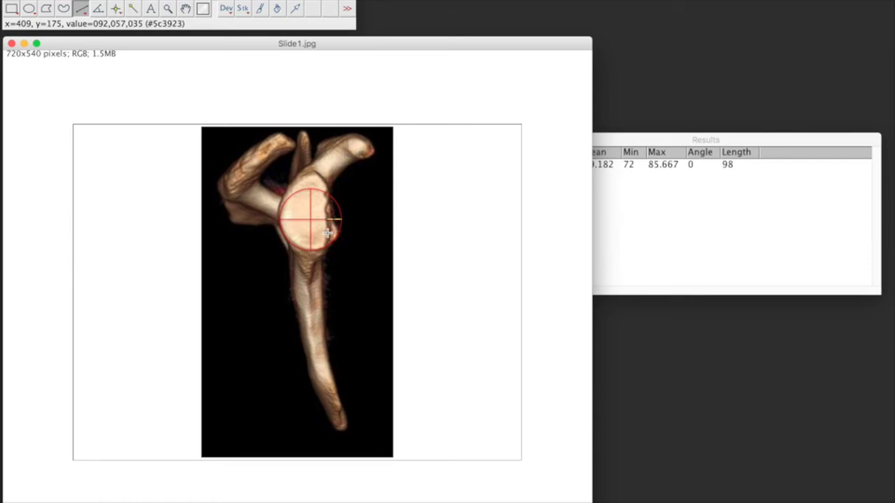
left_click(222, 0)
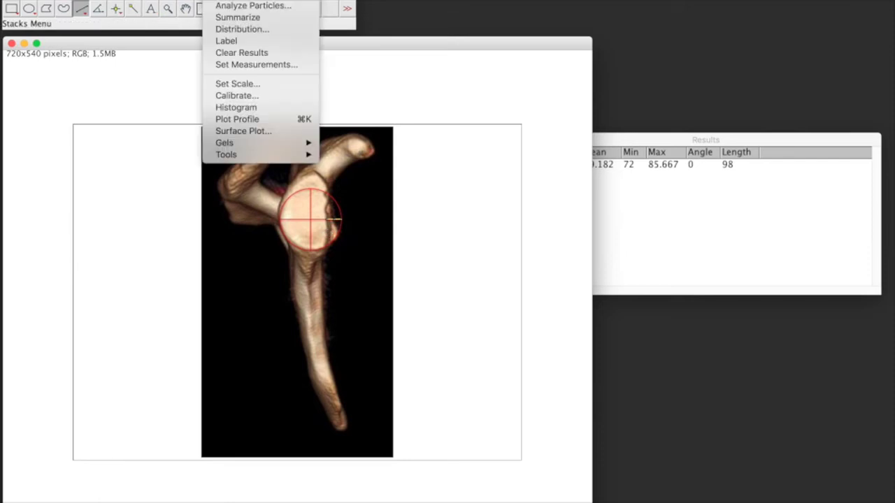
left_click(230, 0)
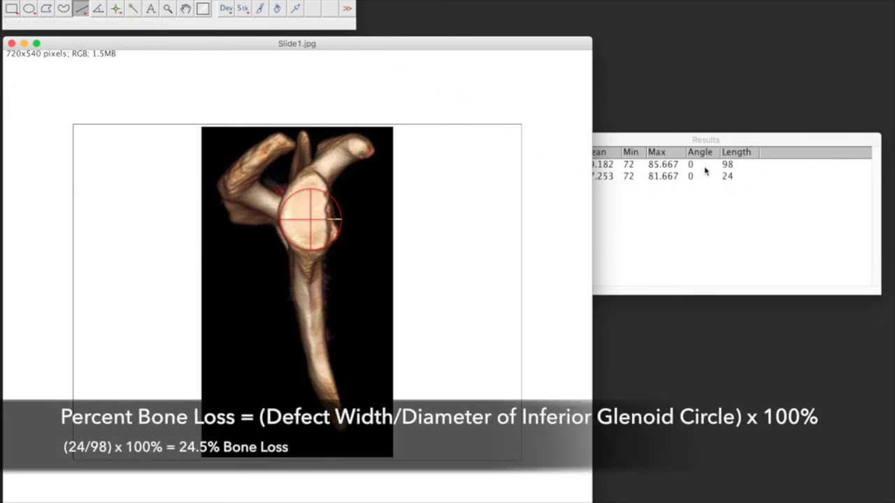
left_click(745, 187)
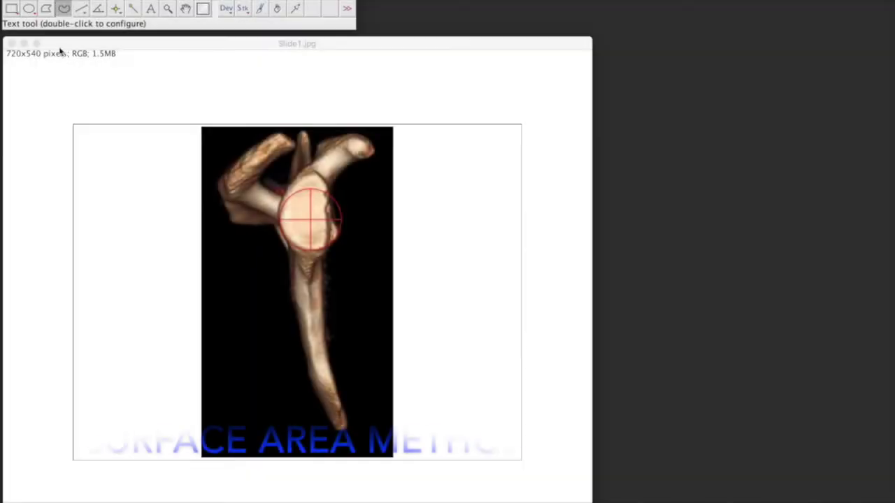
Fit an oval selection to the red circle and measure its area of 7860.
left_click(29, 8)
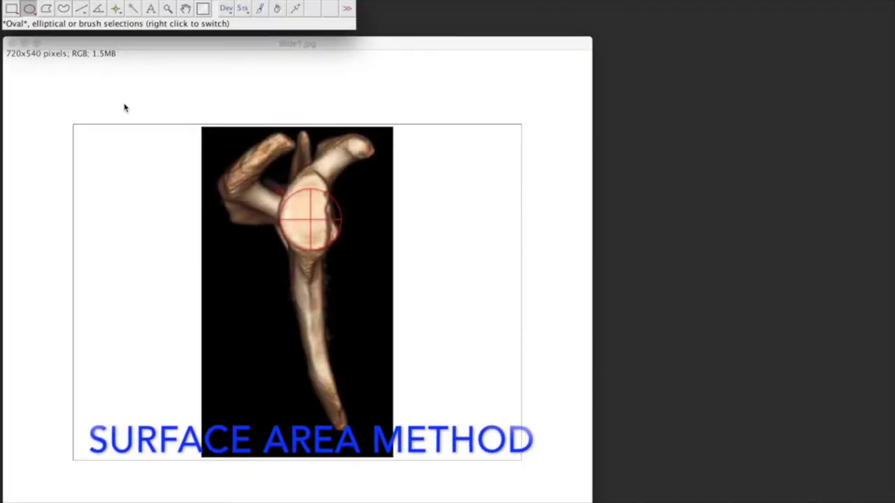
left_click(278, 197)
left_click_drag(279, 198, 320, 229)
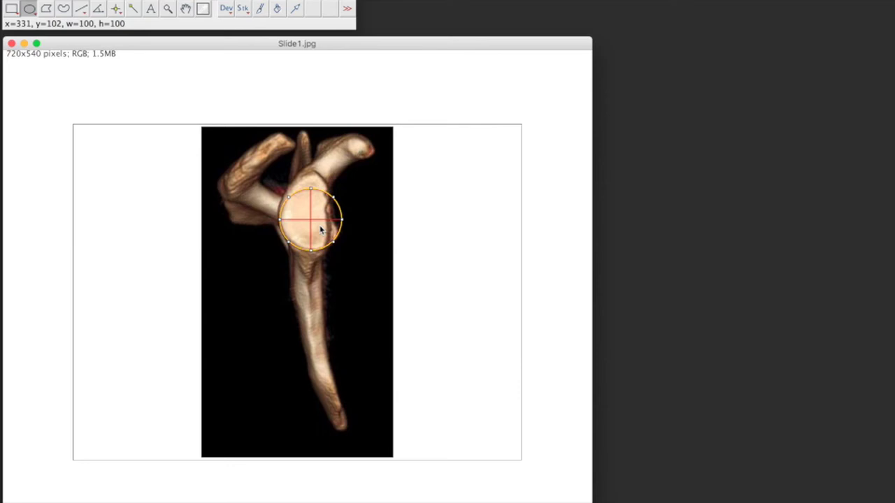
left_click_drag(320, 229, 320, 229)
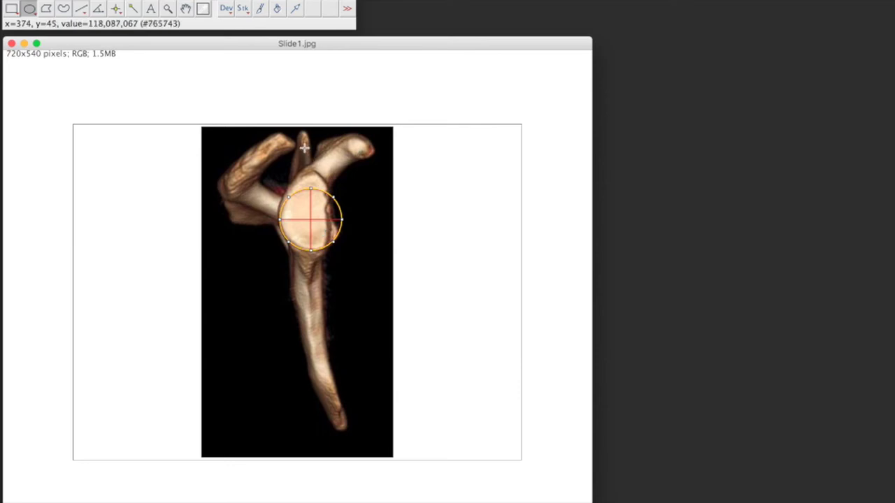
left_click(224, 0)
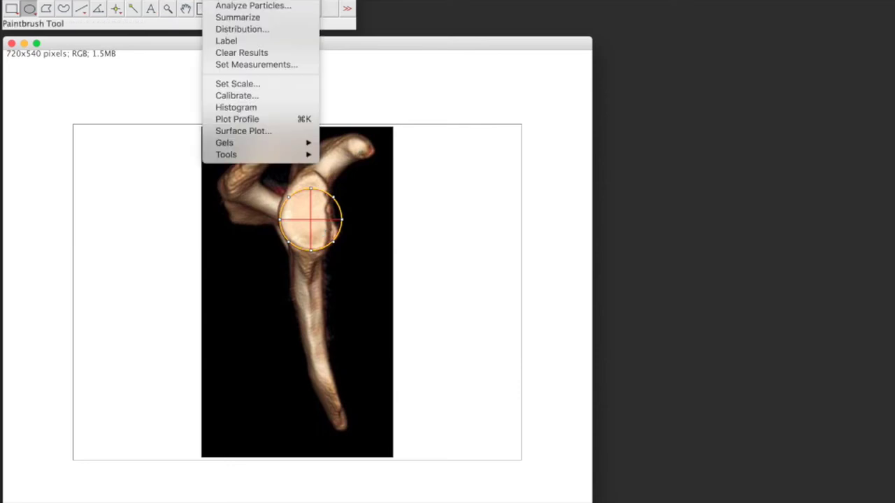
left_click(222, 1)
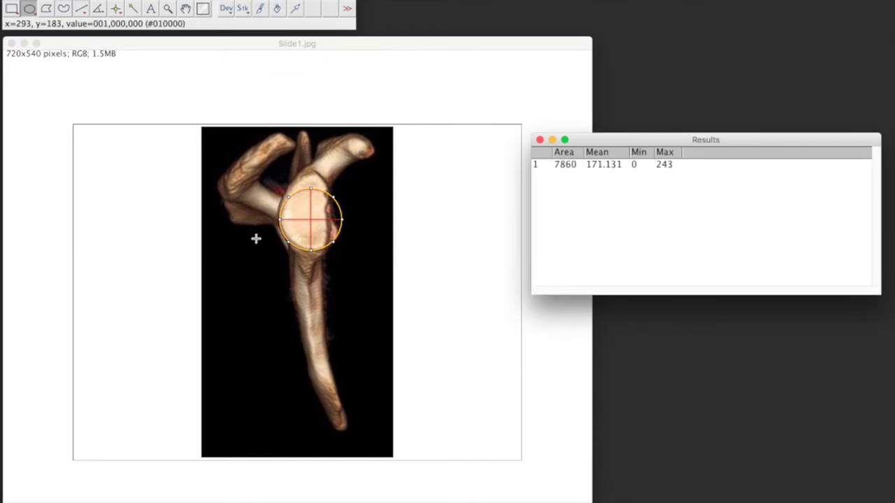
Trace the crescent bone defect freehand inside the circle and measure its area of 1537.
left_click(255, 239)
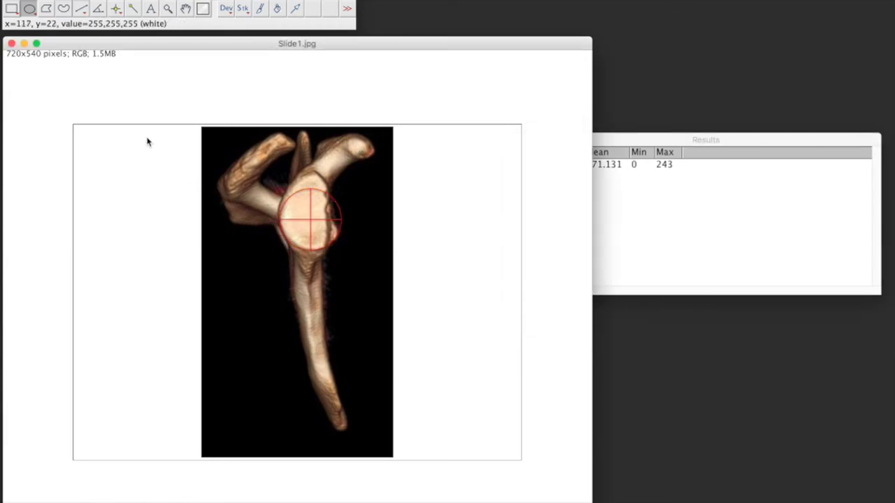
left_click(63, 8)
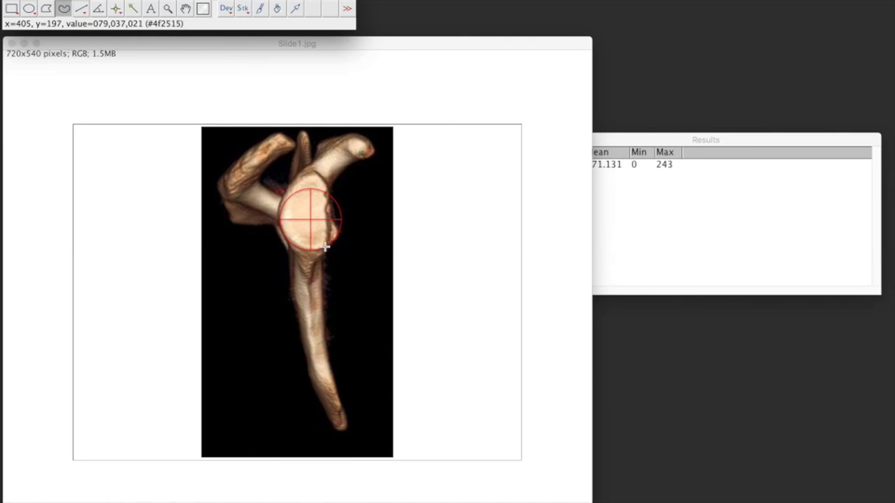
left_click(327, 248)
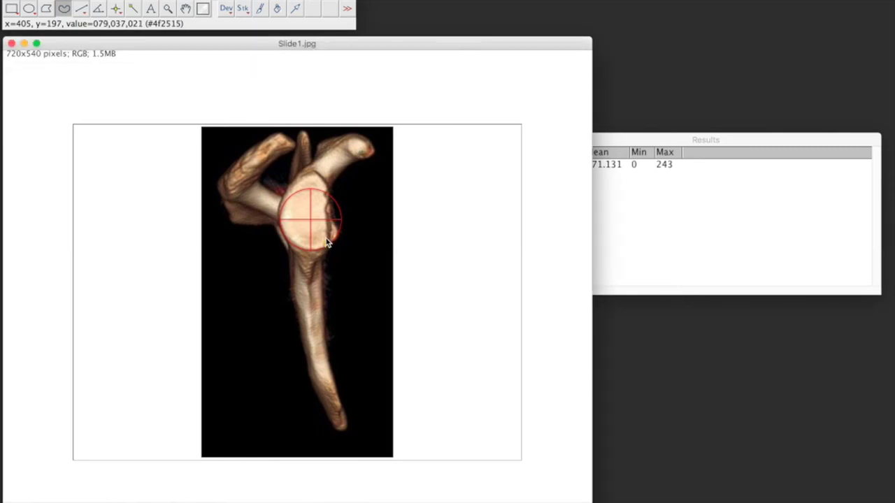
mouse_move(328, 234)
left_mouse_down()
mouse_move(327, 193)
mouse_move(340, 212)
mouse_move(327, 250)
left_mouse_up()
left_click_drag(327, 250, 325, 199)
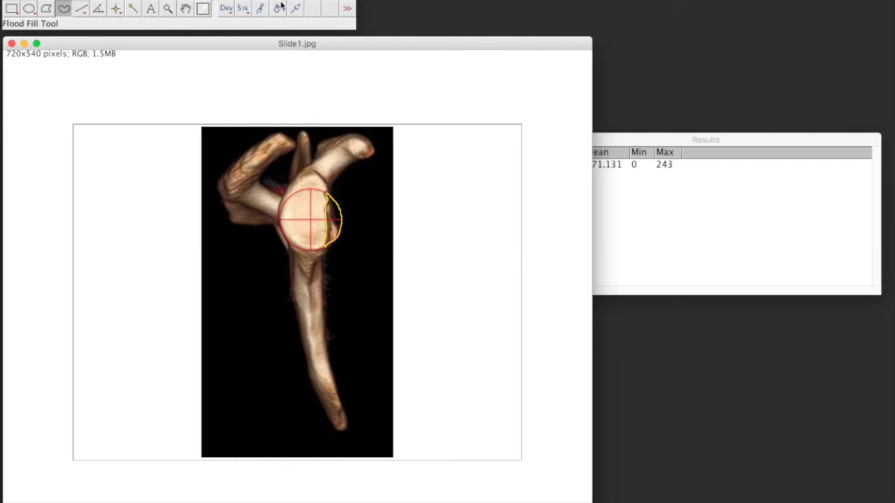
left_click(241, 1)
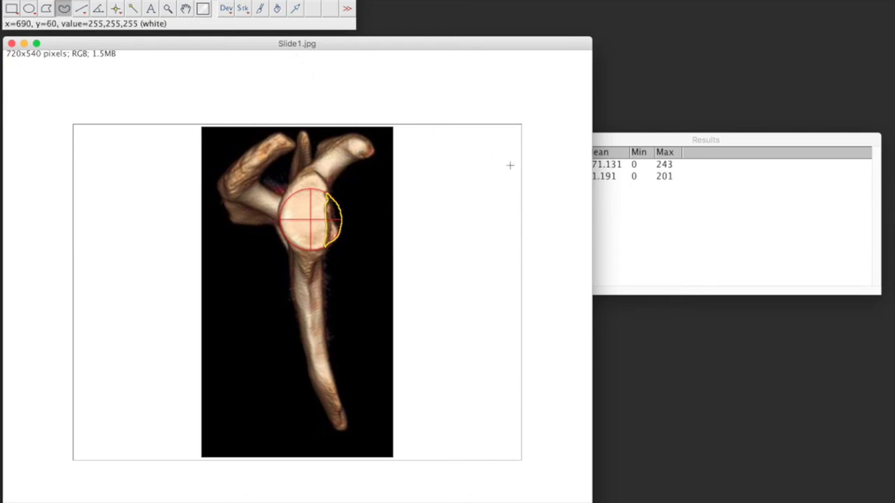
left_click(633, 224)
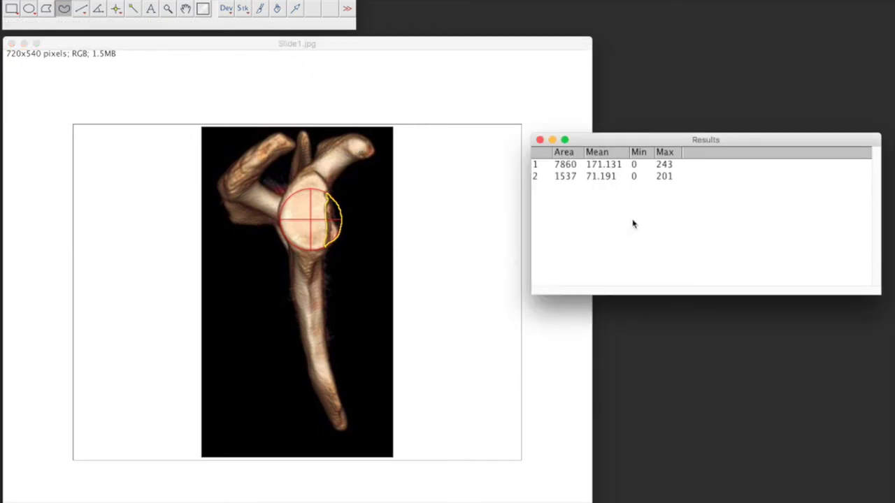